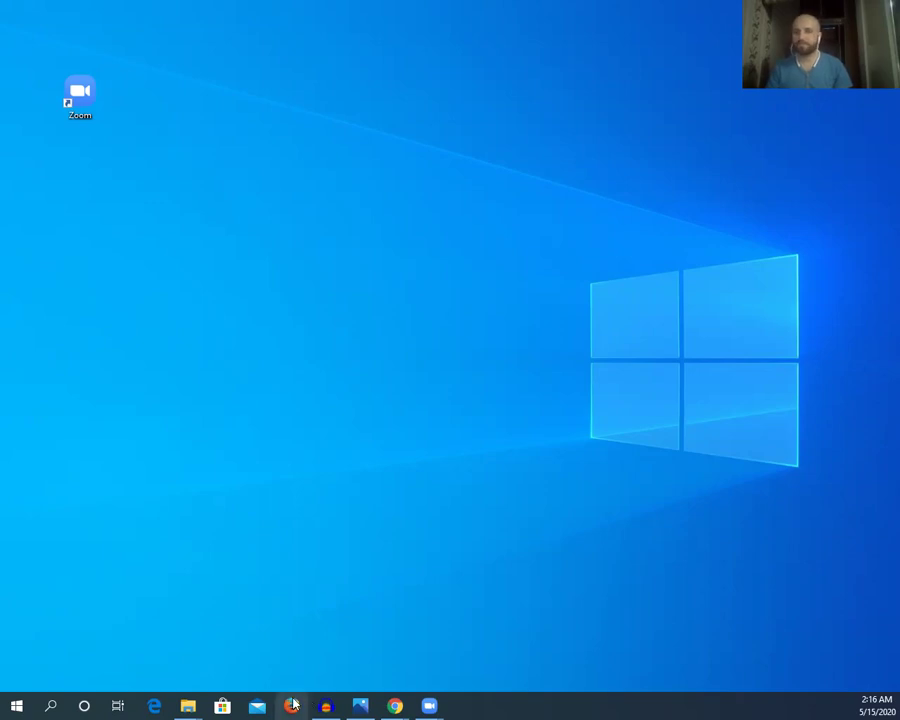
Step: Launch Firefox and load the zoom.us home page
click(293, 704)
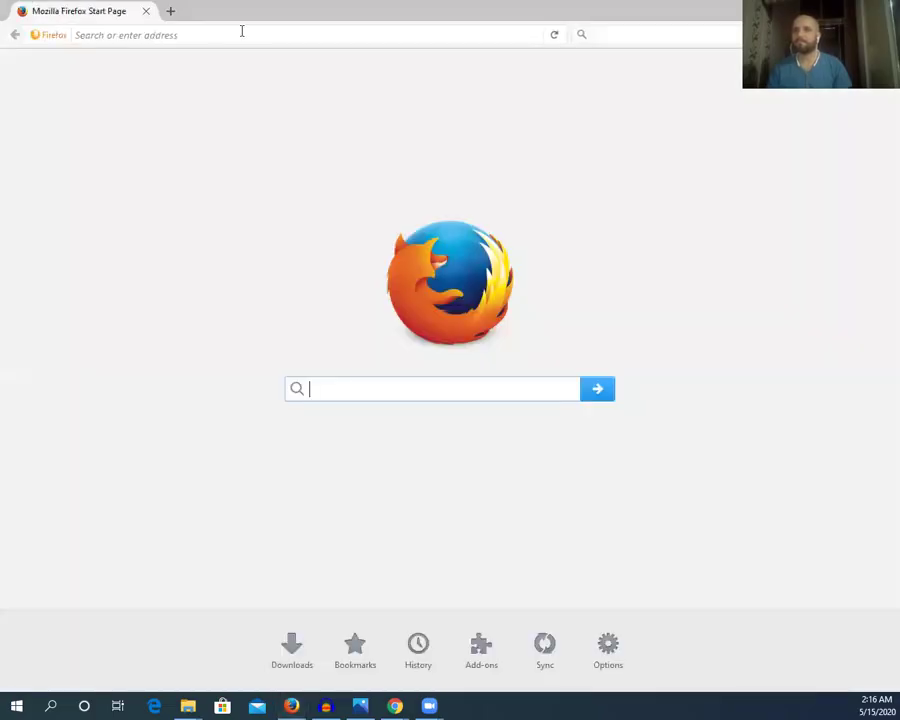
click(241, 34)
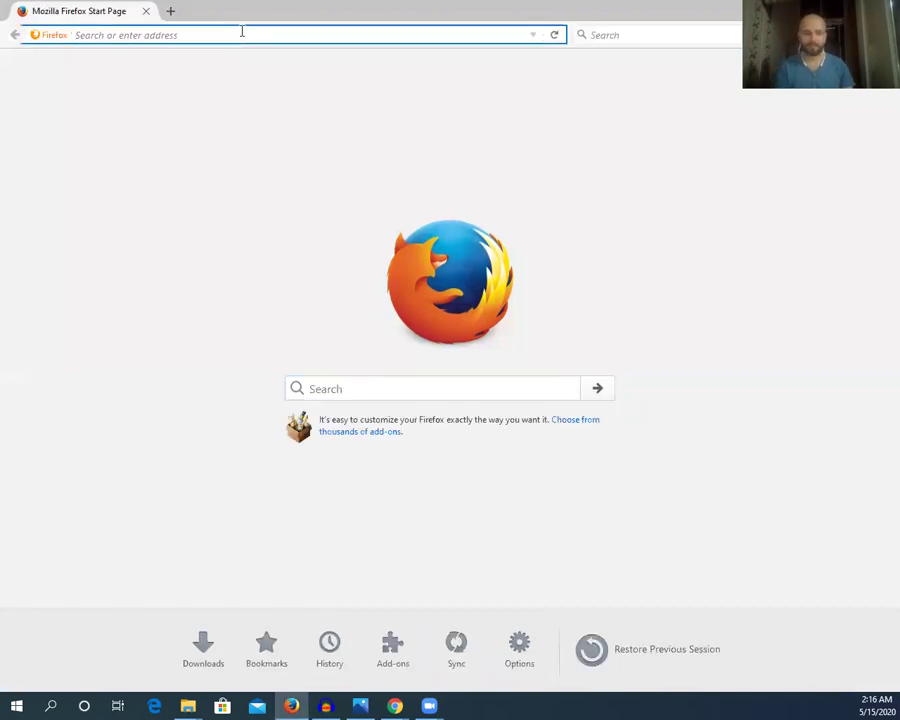
text(zoom.u)
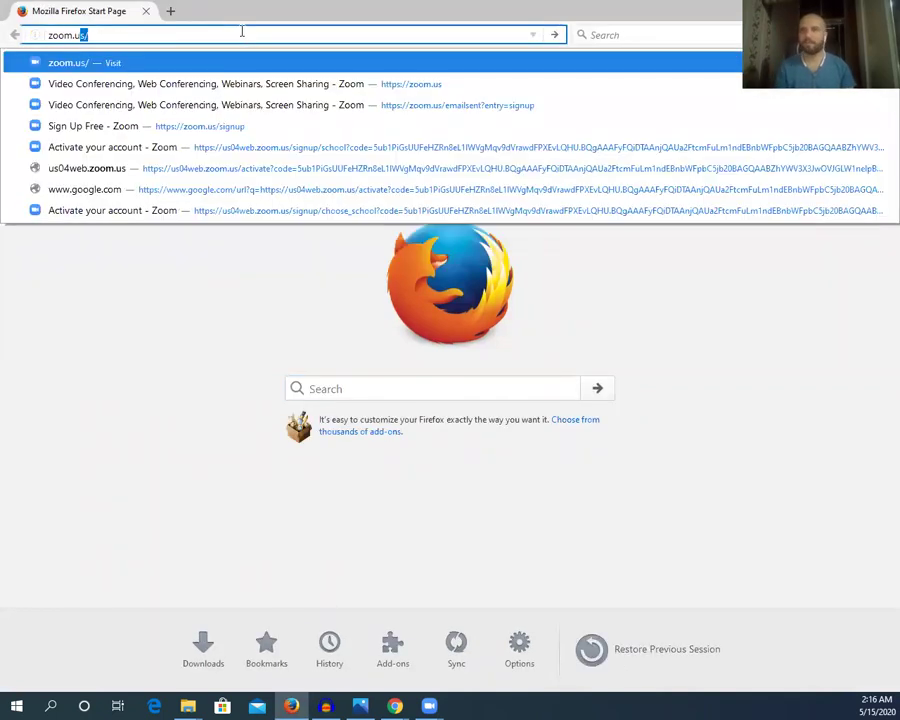
key(Return)
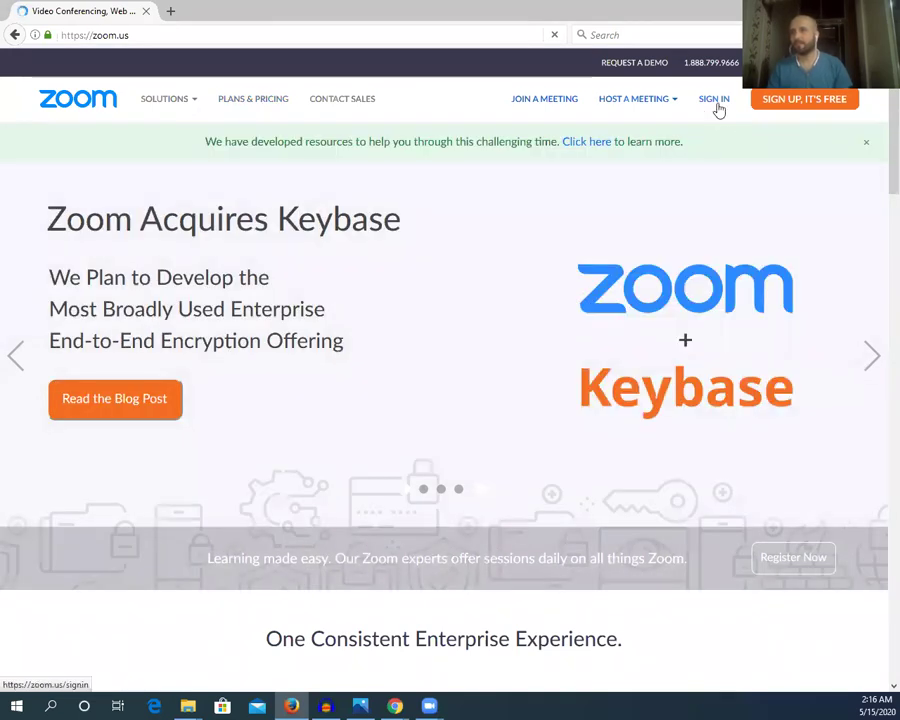
click(792, 106)
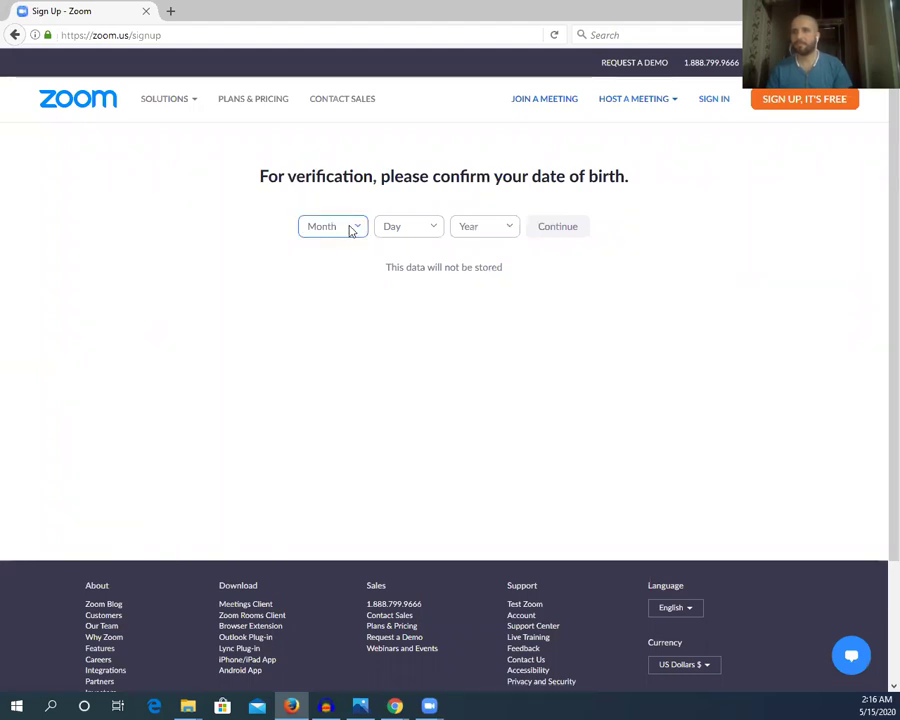
click(269, 201)
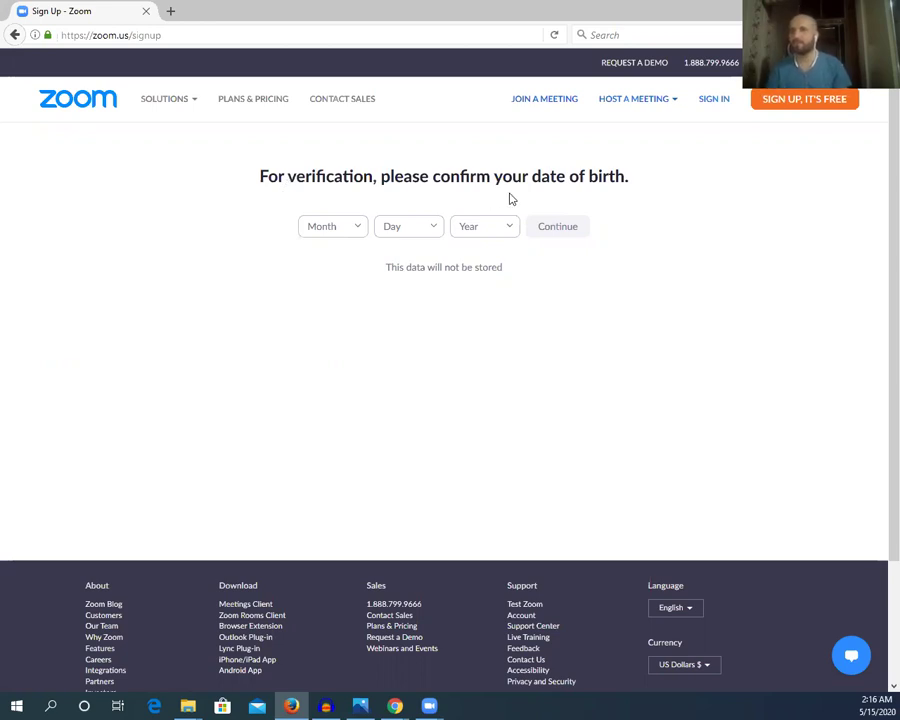
click(333, 226)
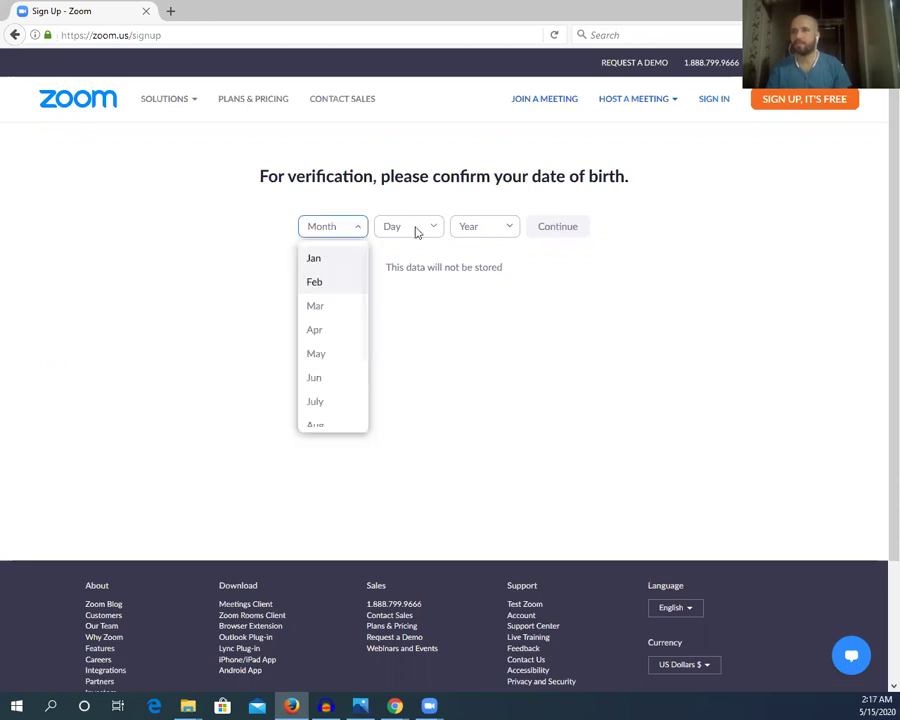
click(313, 374)
click(410, 357)
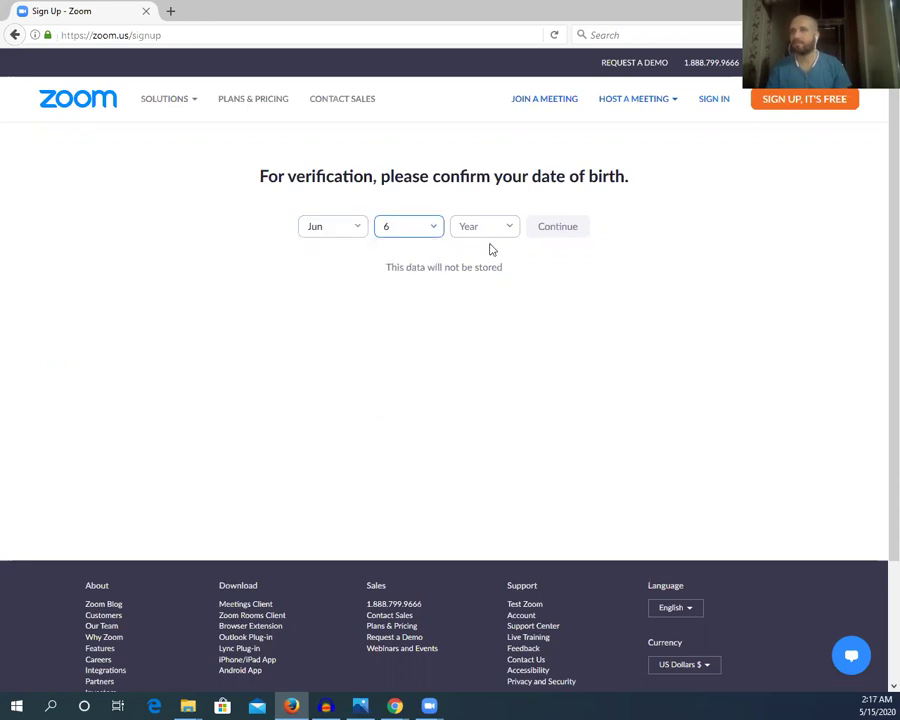
click(496, 231)
scroll(499, 361, down, 5)
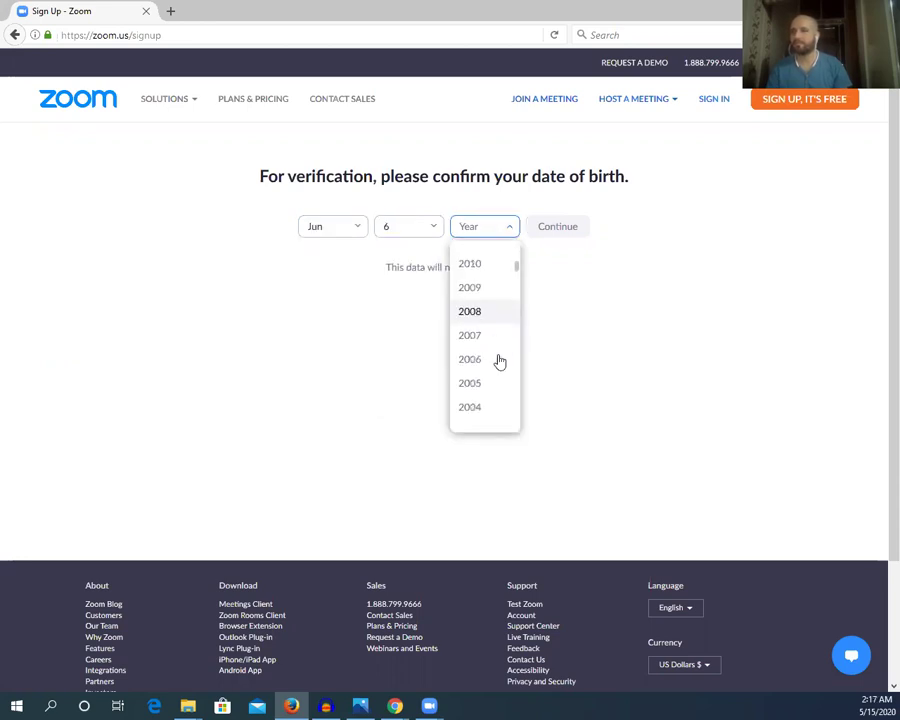
scroll(482, 389, down, 5)
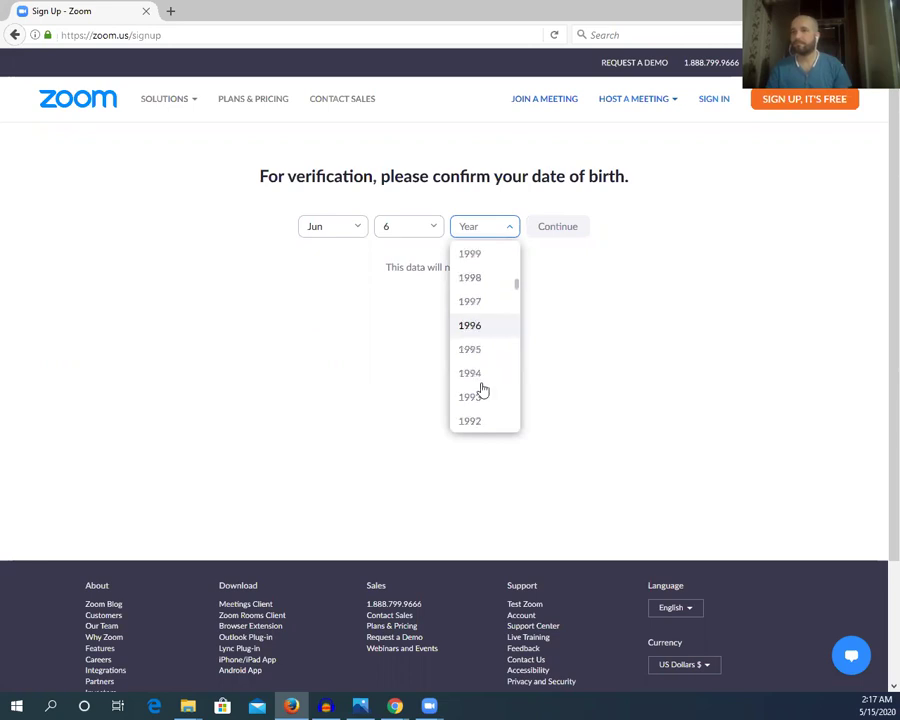
click(497, 394)
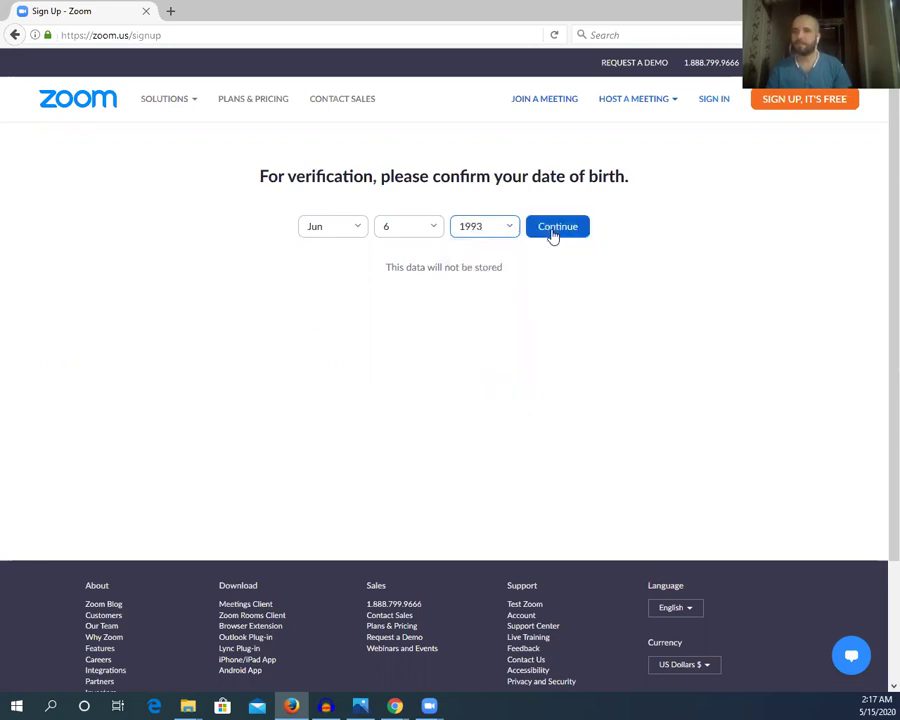
click(553, 232)
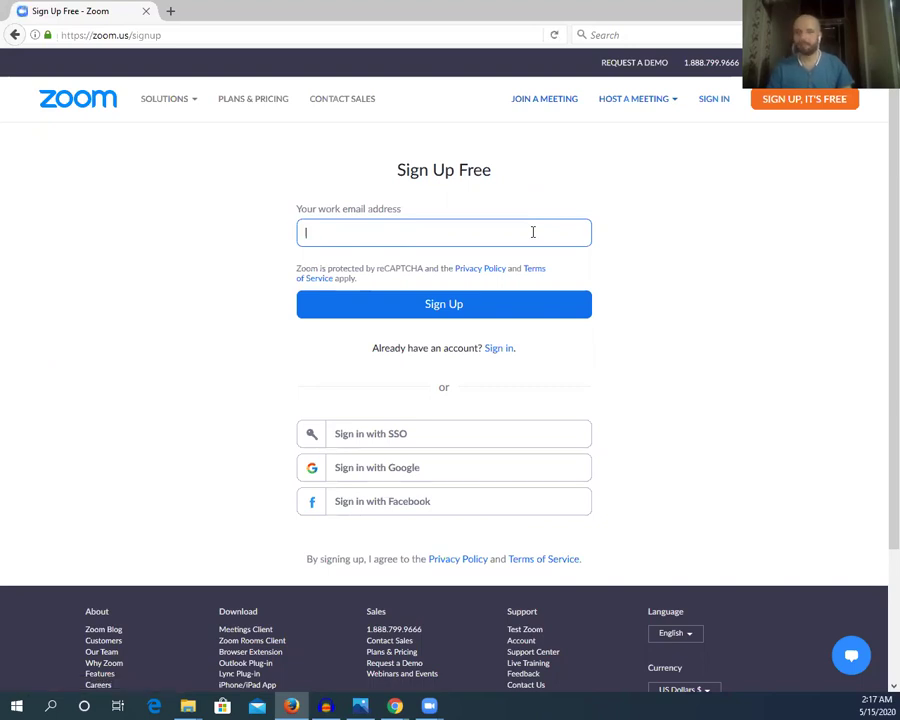
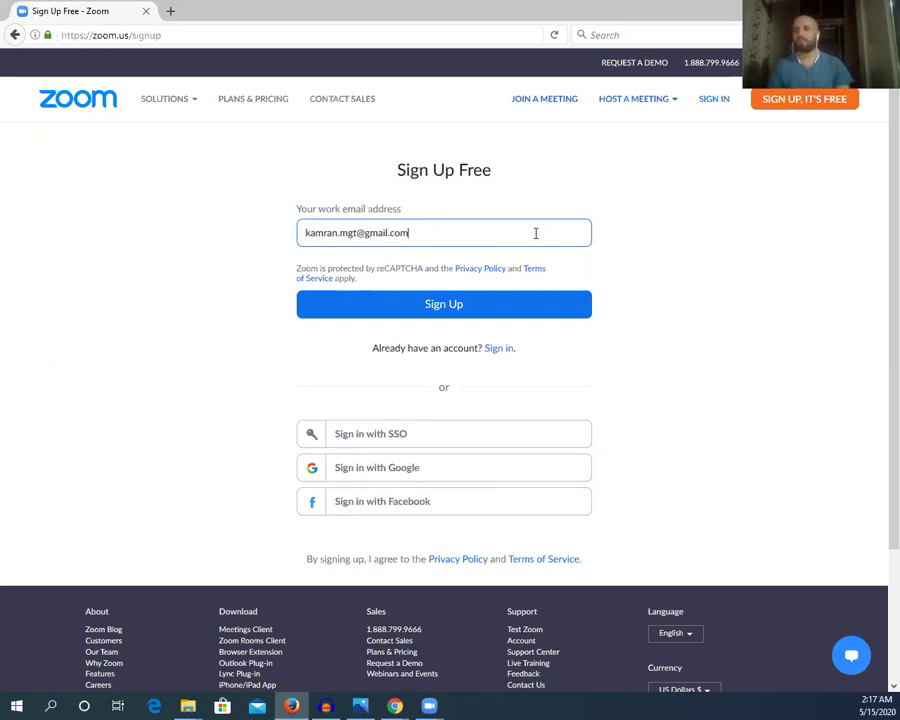
Step: Enter the Gmail address as the work email, correcting a typo, and submit the sign-up
click(452, 305)
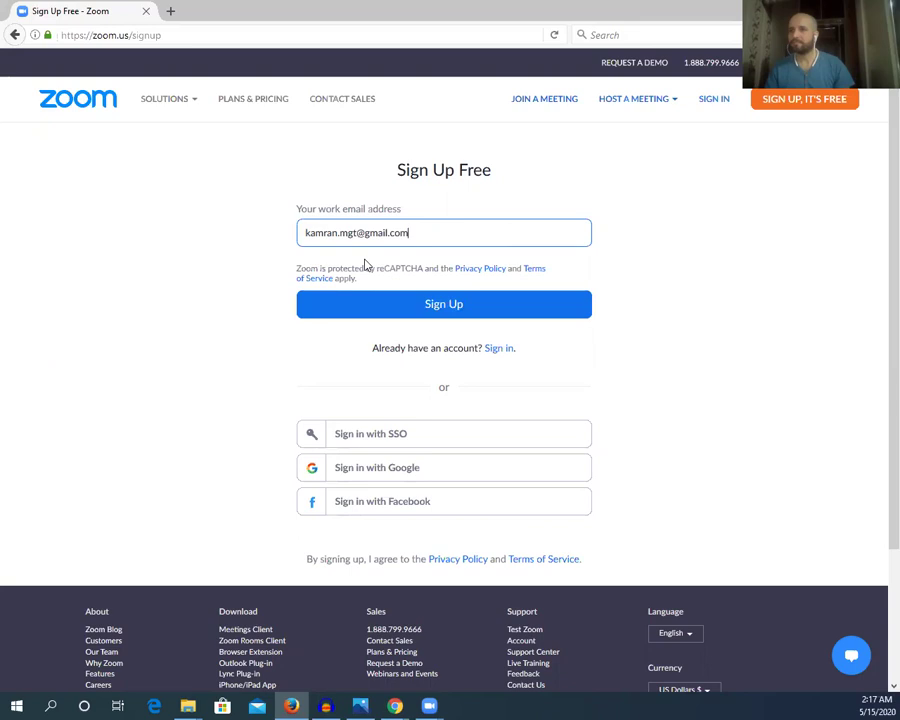
click(427, 314)
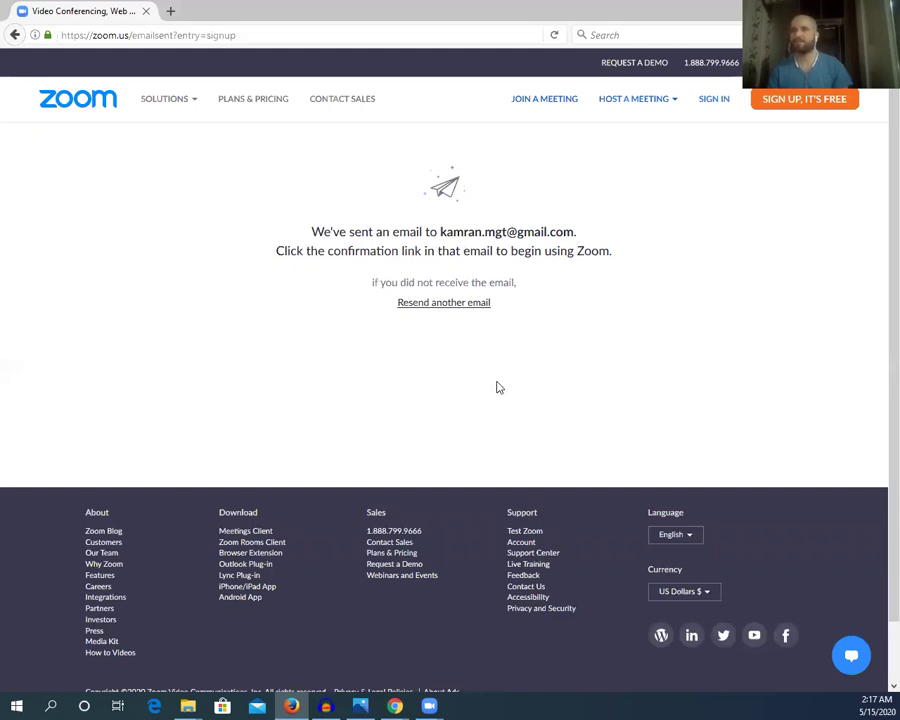
Step: Open Gmail in a new tab and follow the Zoom email's Activate Account link
click(172, 12)
text(gm)
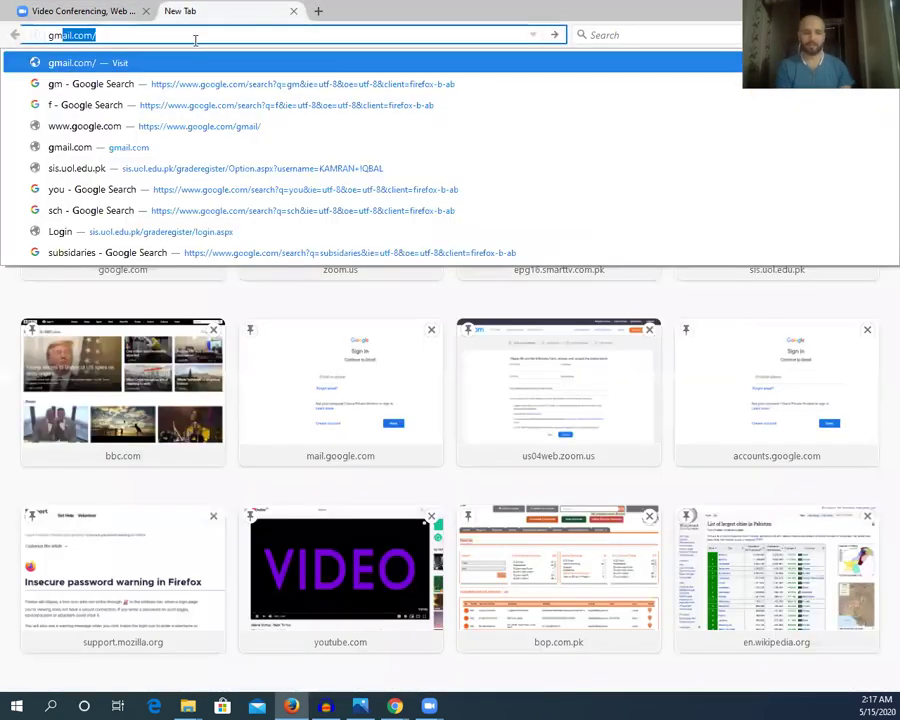
text(ail.co)
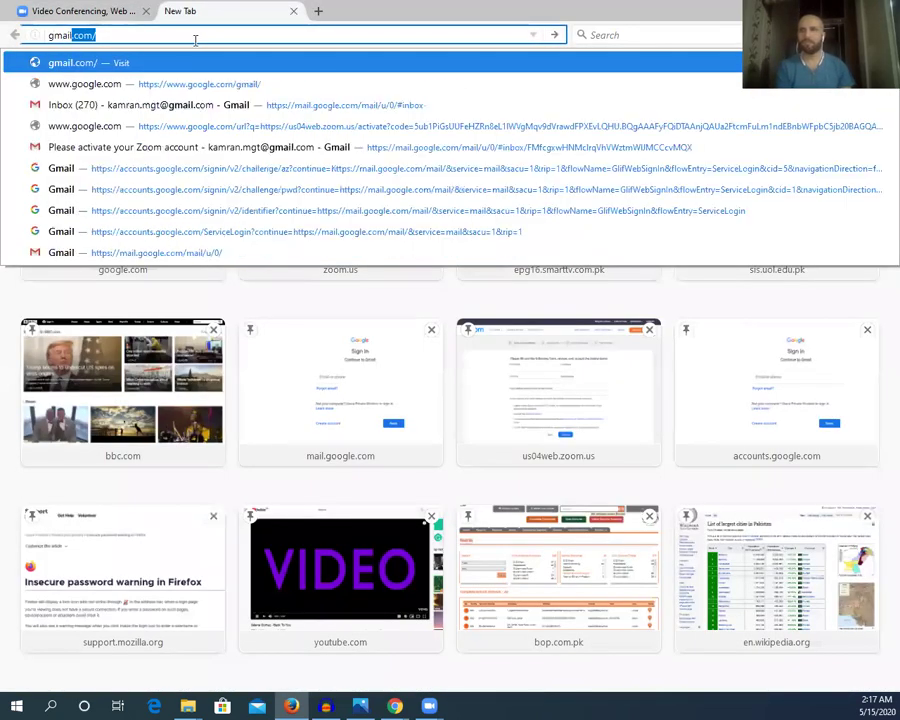
key(Return)
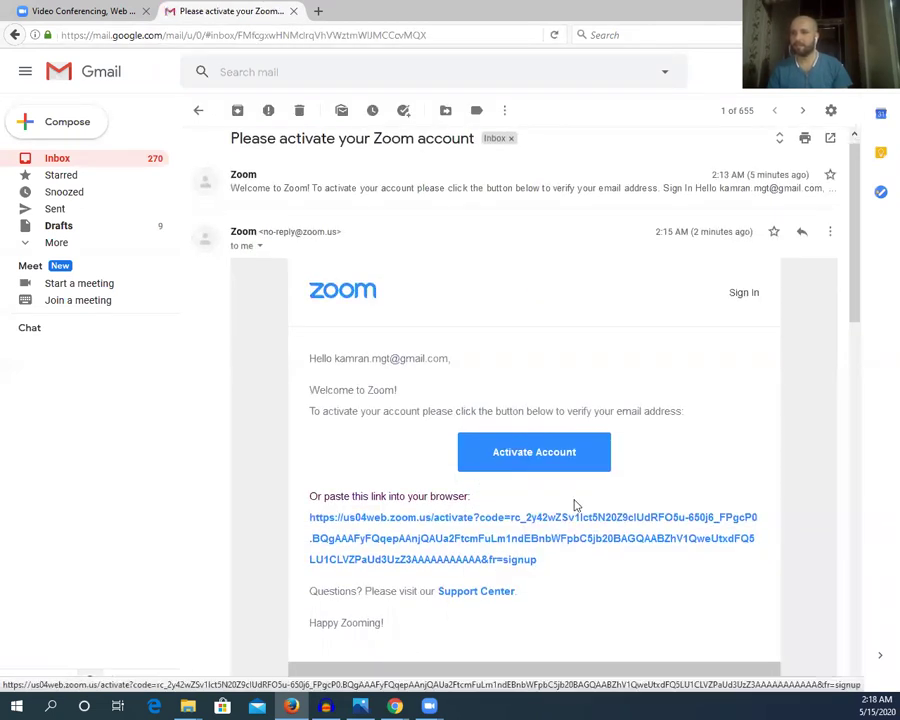
click(555, 452)
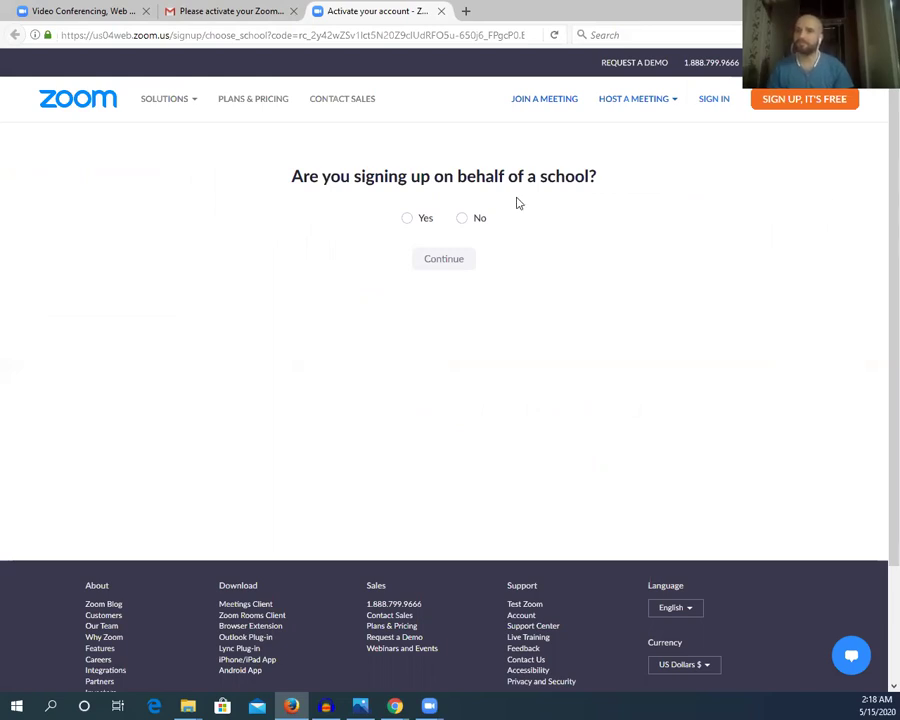
Step: Answer No to the school sign-up question and continue
click(463, 226)
click(459, 262)
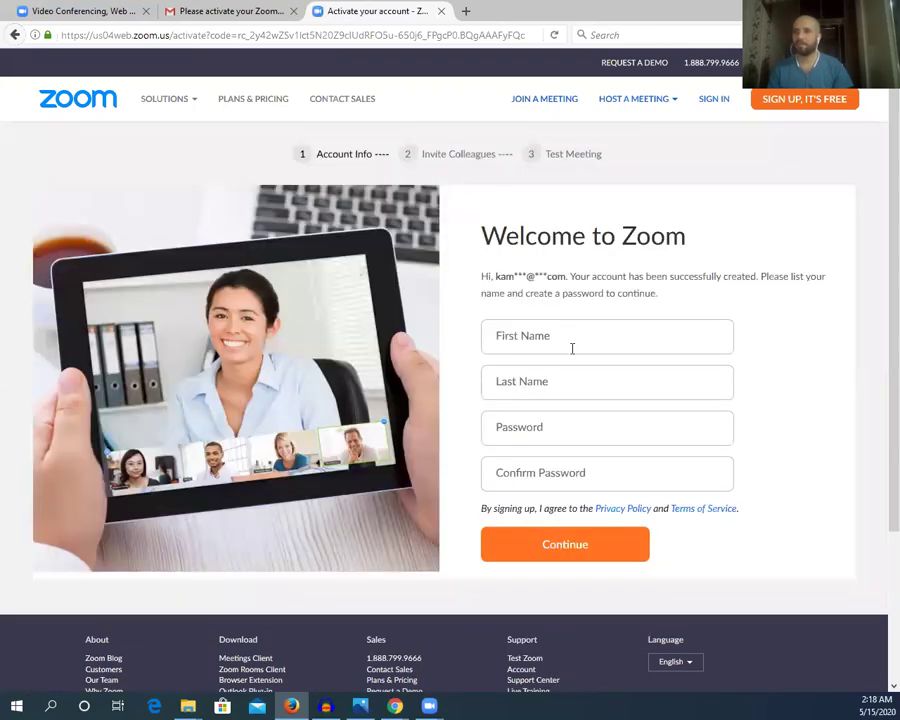
Step: Fill in the account holder's first and last name on the Welcome form
click(541, 340)
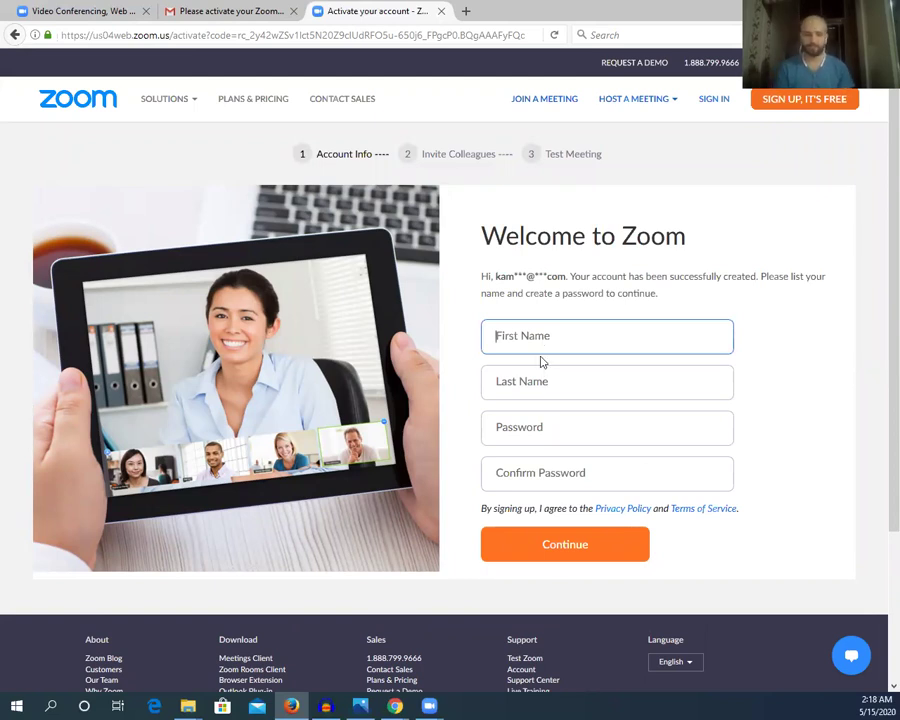
text(Mr)
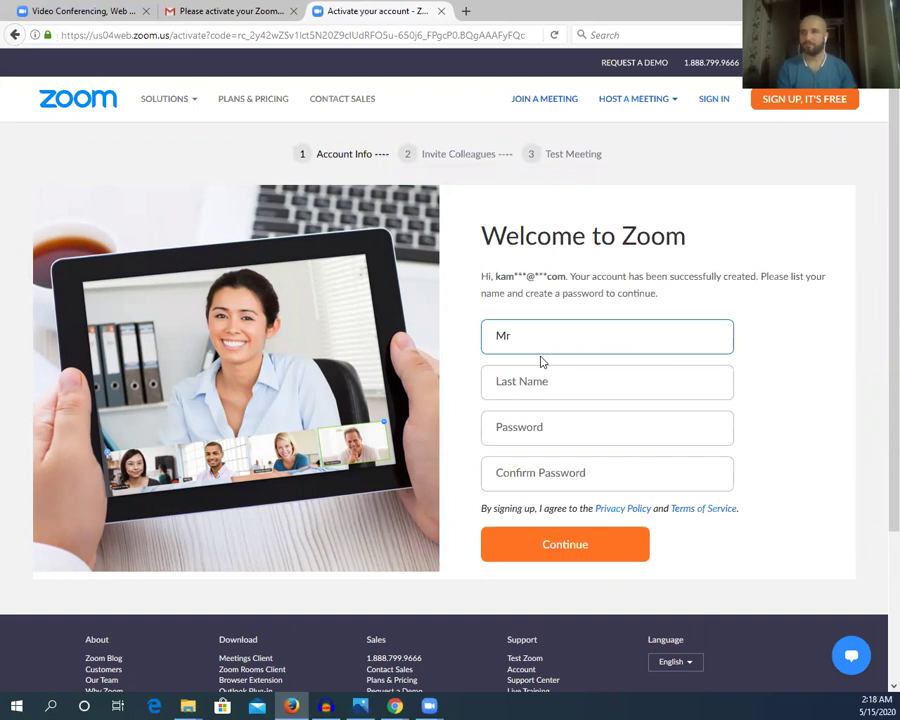
key(Tab)
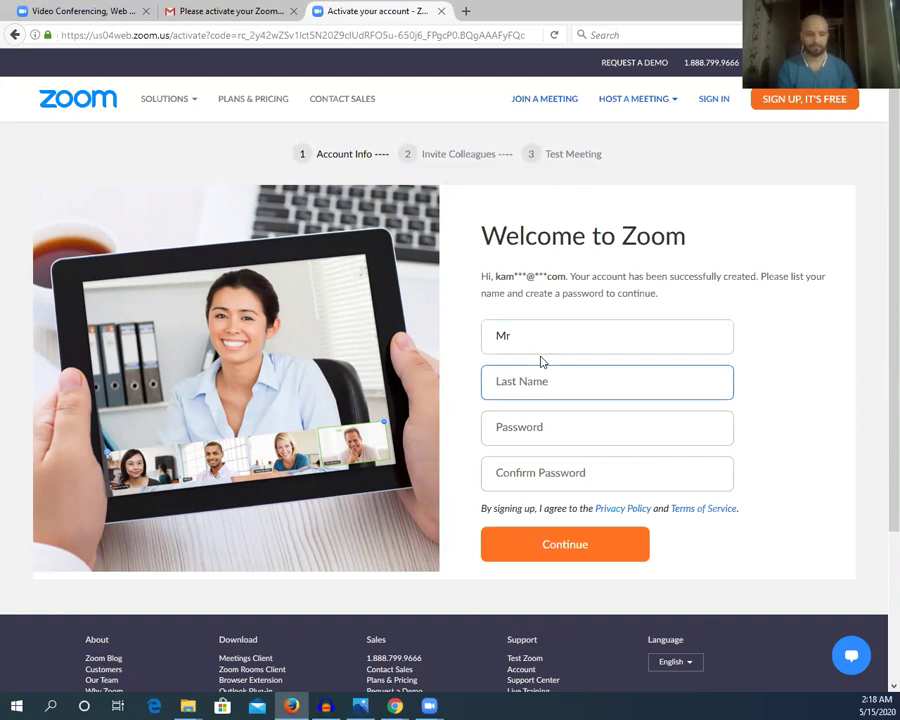
text(Kamran)
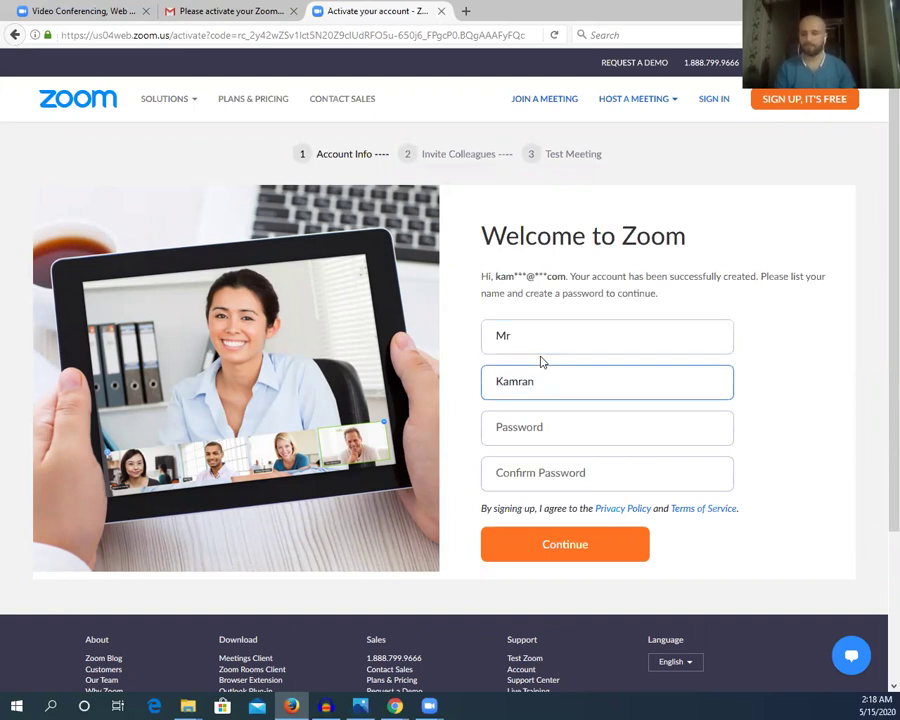
Step: Enter a password meeting the listed requirements, redoing the first attempt
key(Tab)
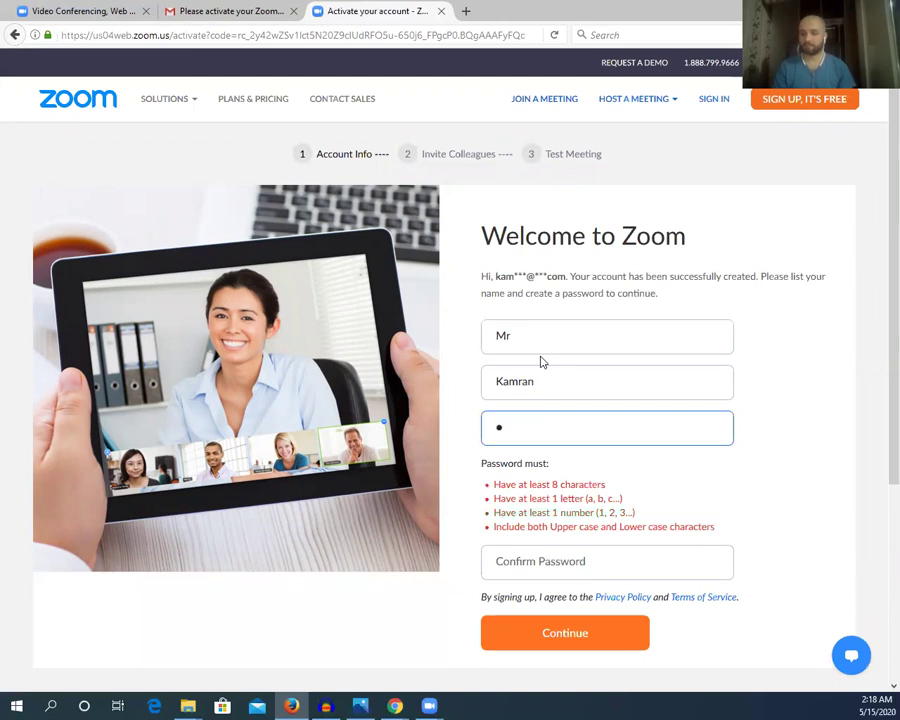
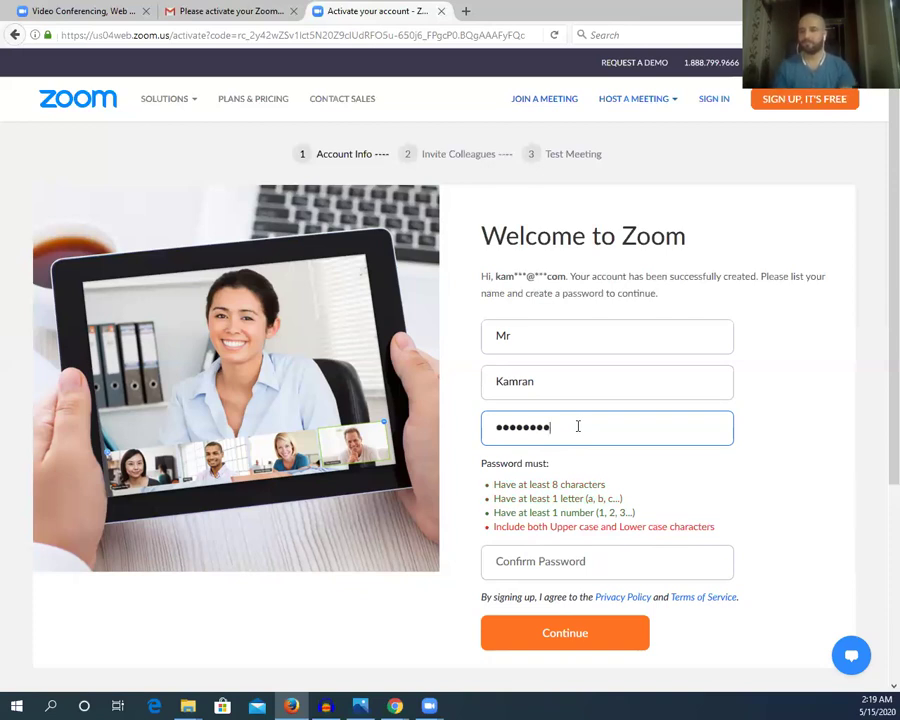
Step: Retype the password in the Confirm Password field
click(559, 551)
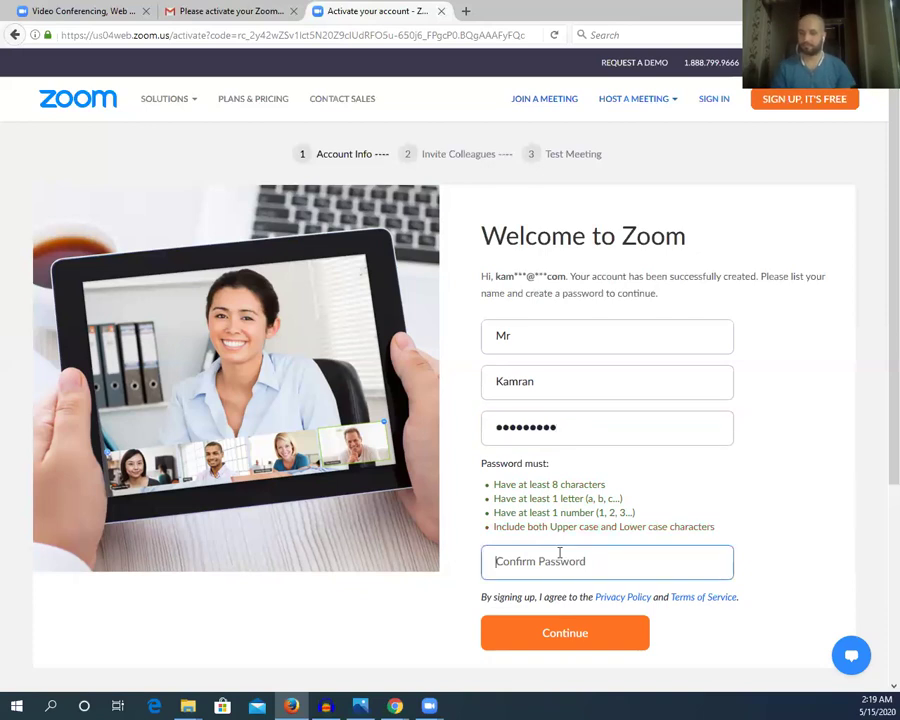
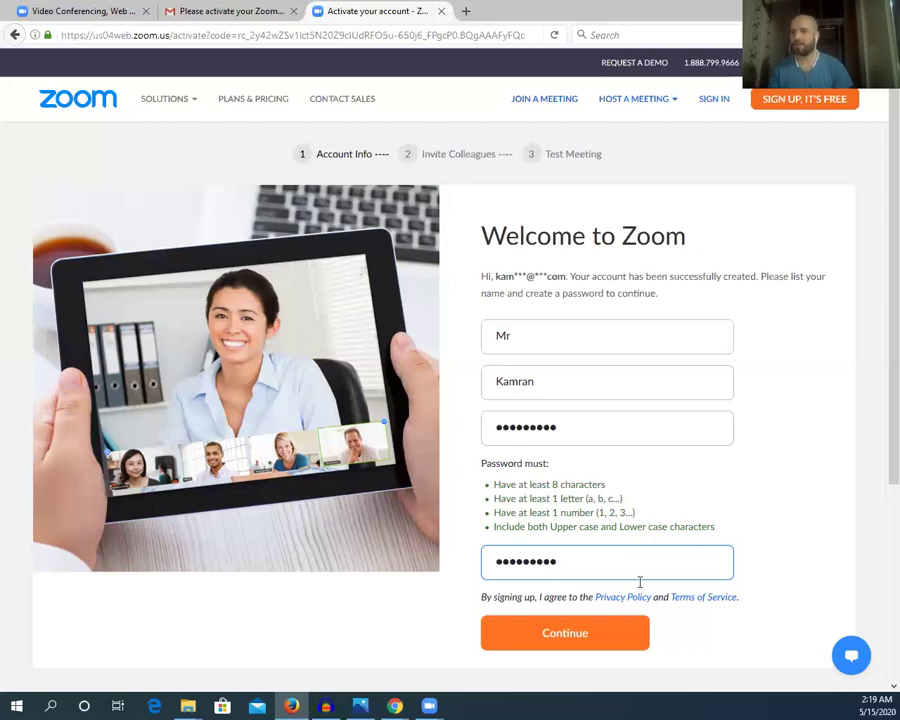
Step: Submit the account details, pass the reCAPTCHA check, and skip inviting colleagues
click(576, 641)
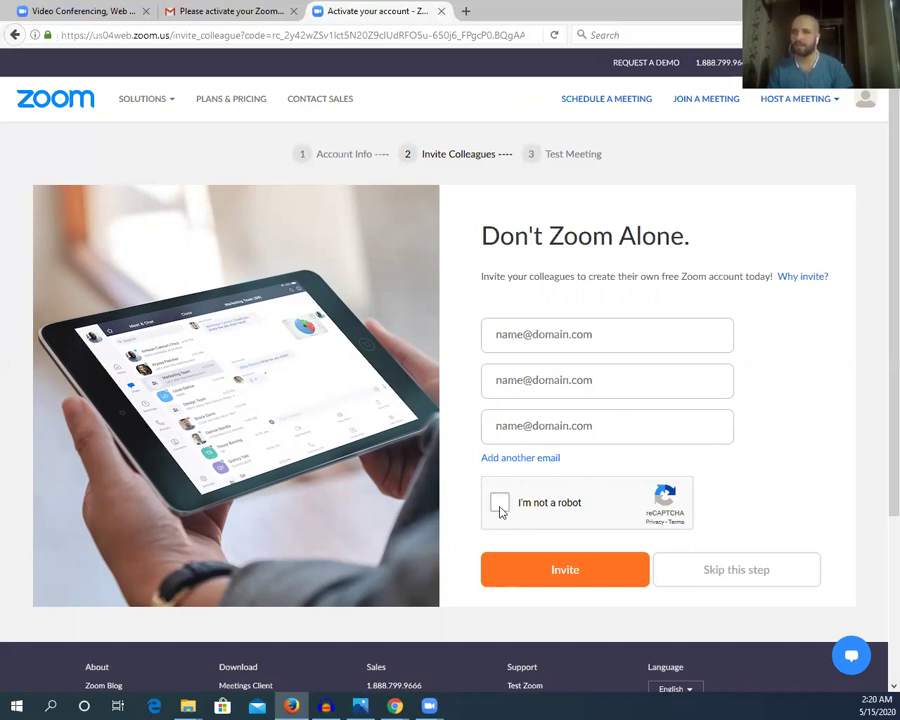
click(499, 502)
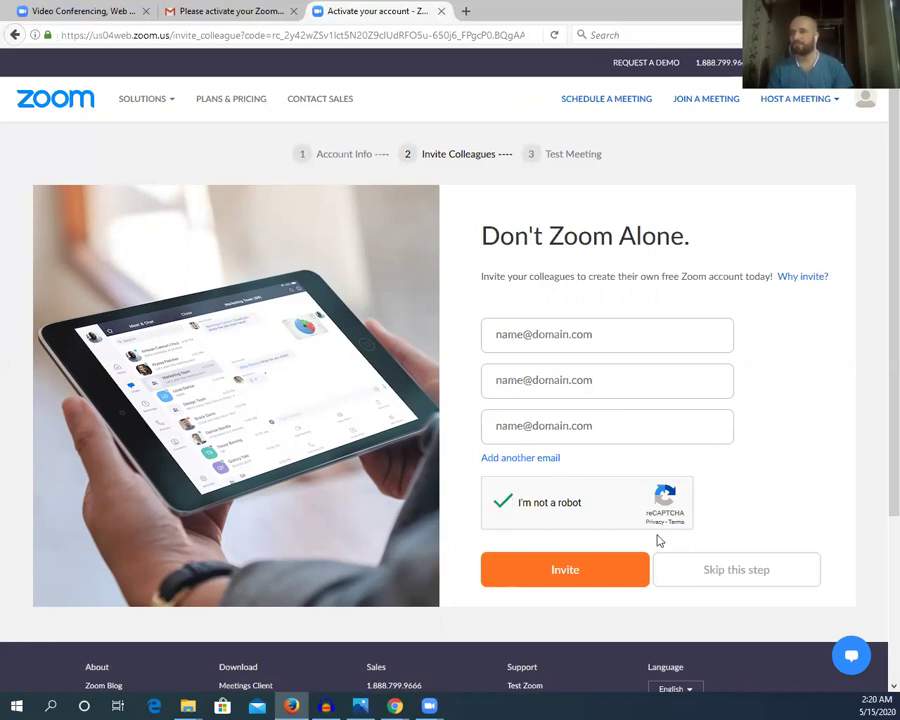
click(747, 577)
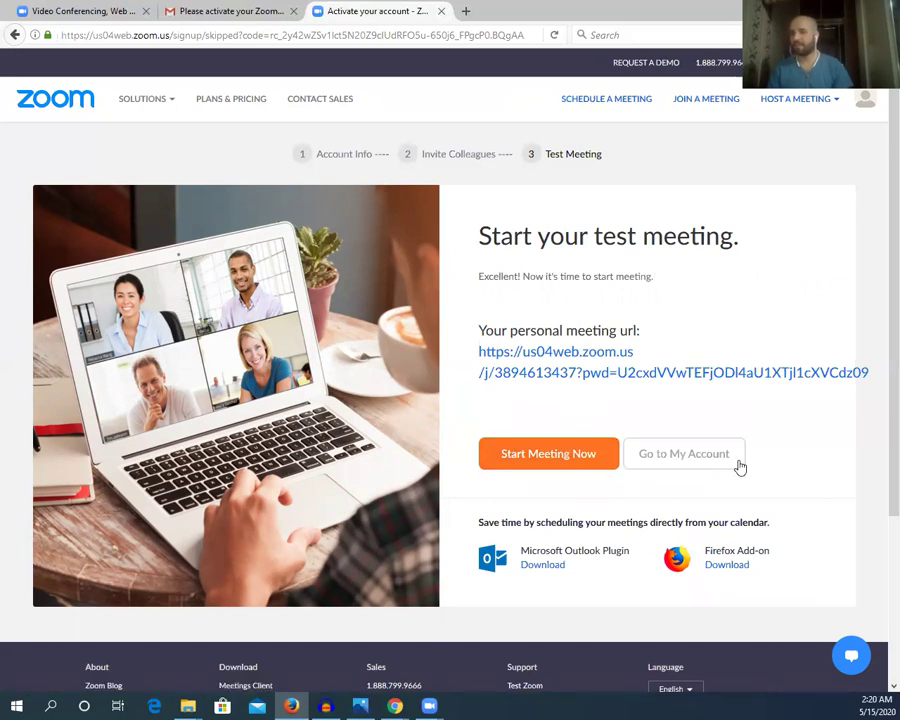
Step: Go from the test-meeting page to the new account's My Profile page
click(684, 461)
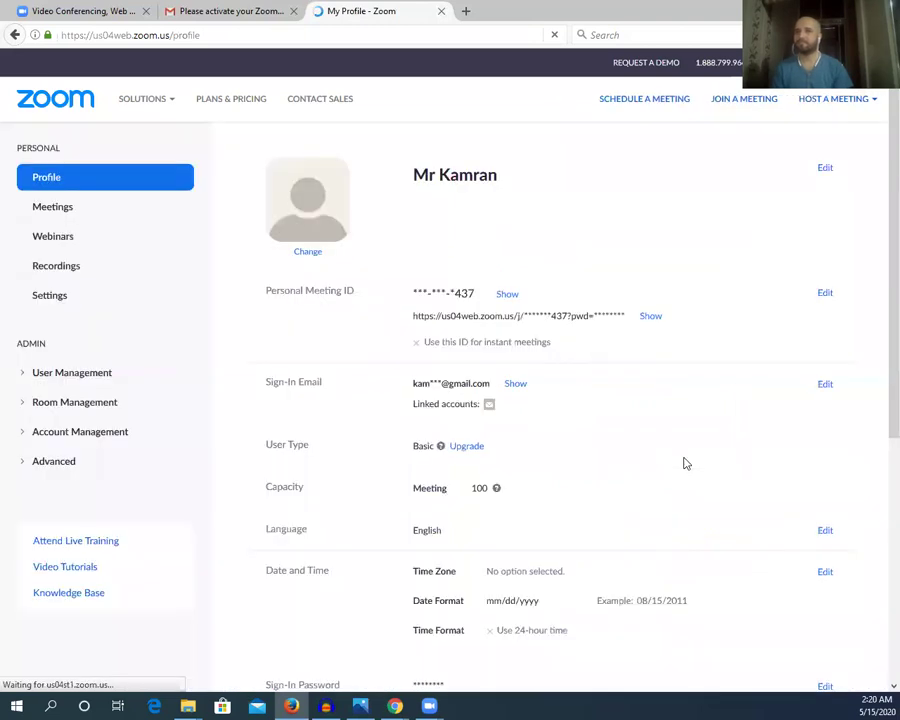